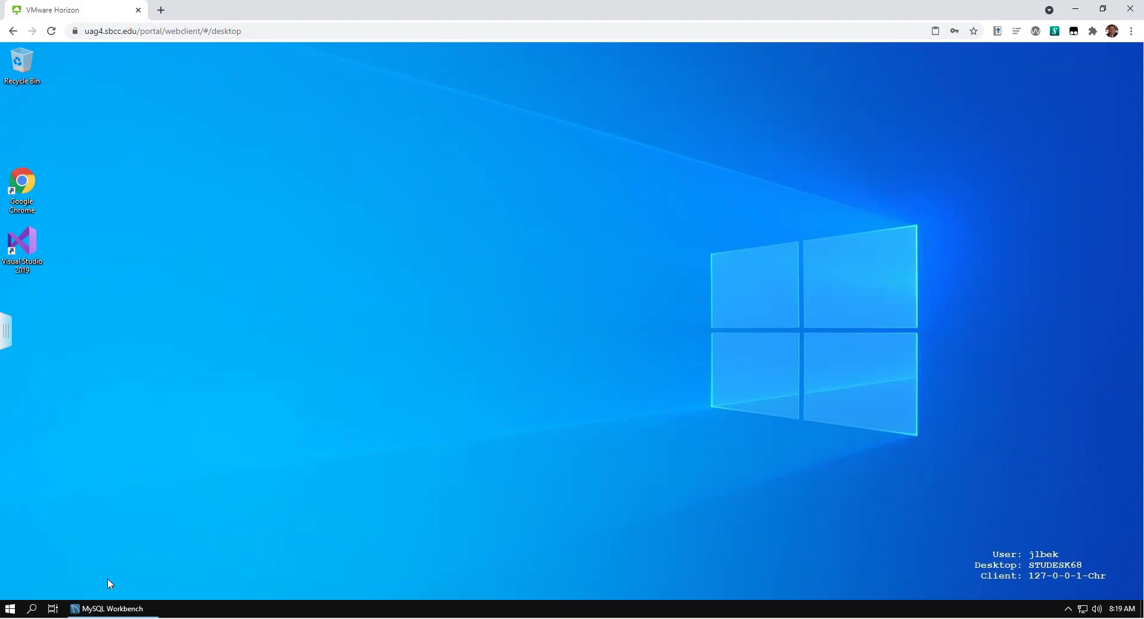
Step: Find 'libre' in the Start menu and launch LibreOffice Base
click(13, 610)
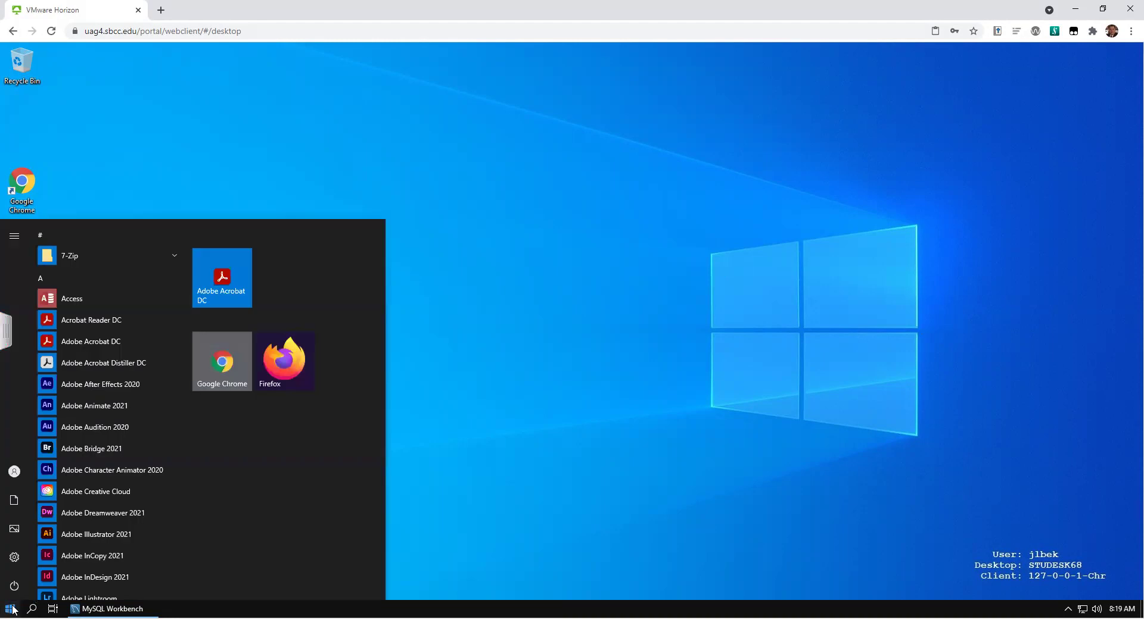
text(libre)
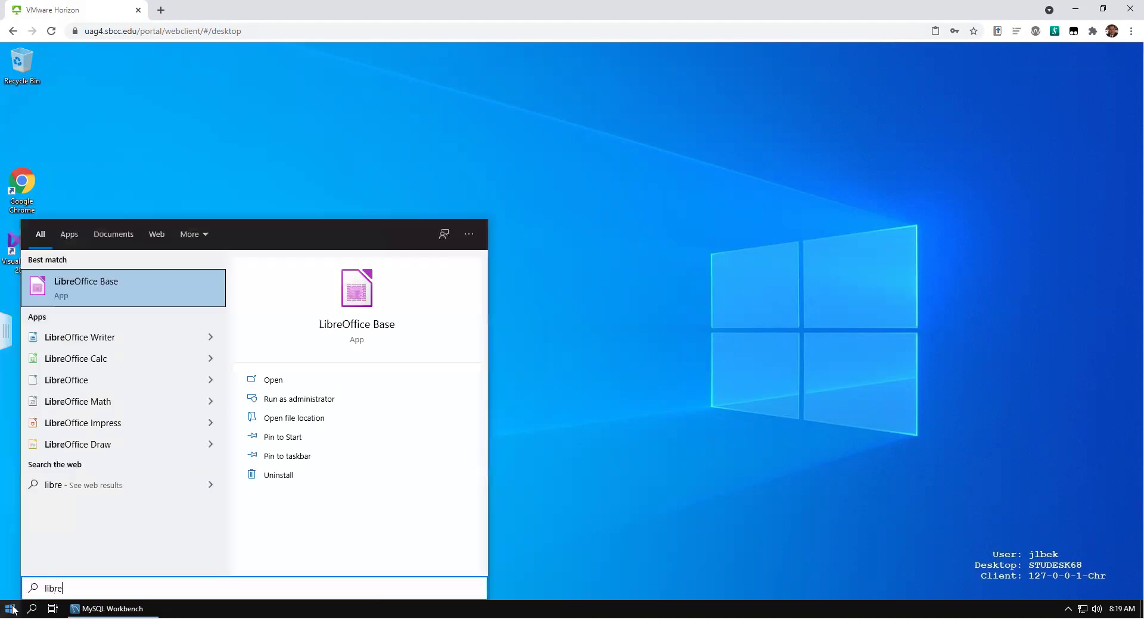
click(89, 286)
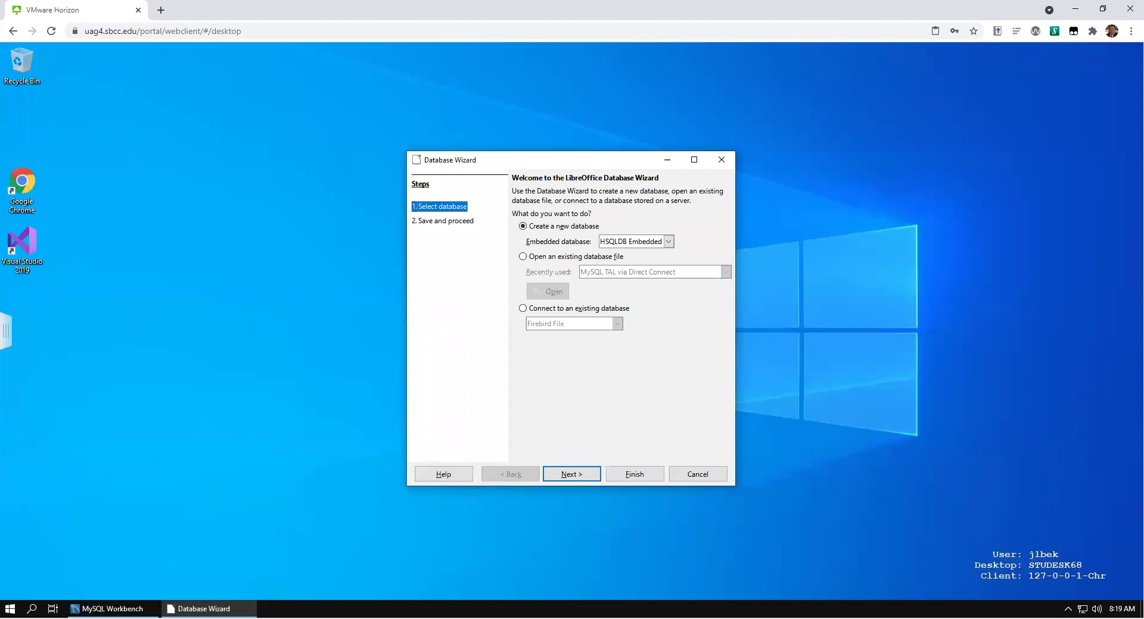
Step: Choose to connect to an existing MySQL database in the Database Wizard
click(523, 308)
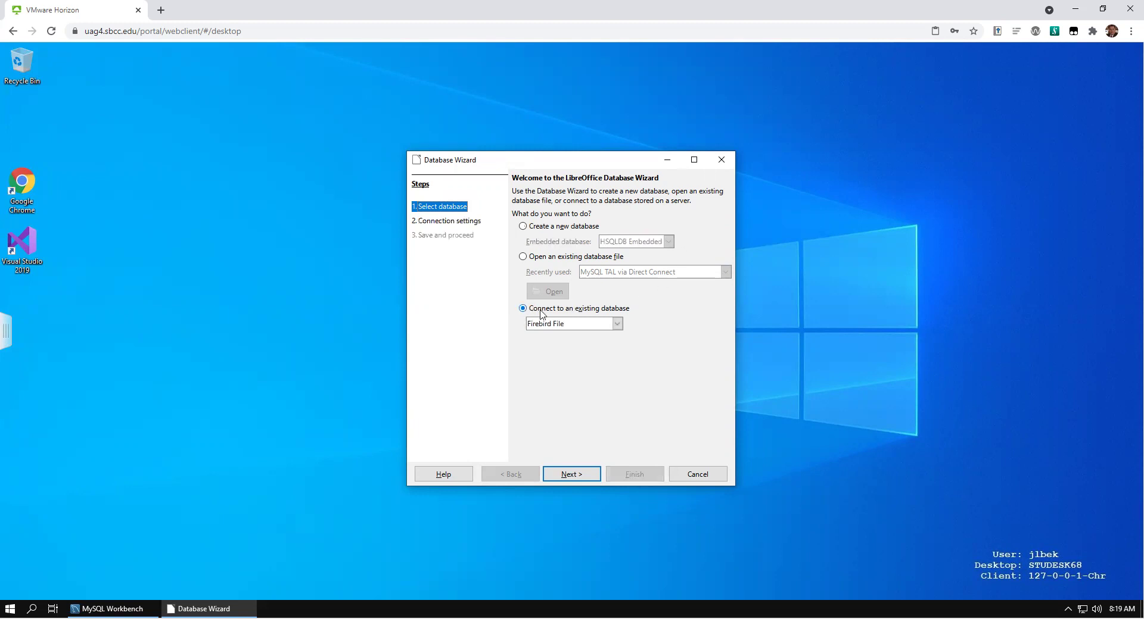
click(617, 325)
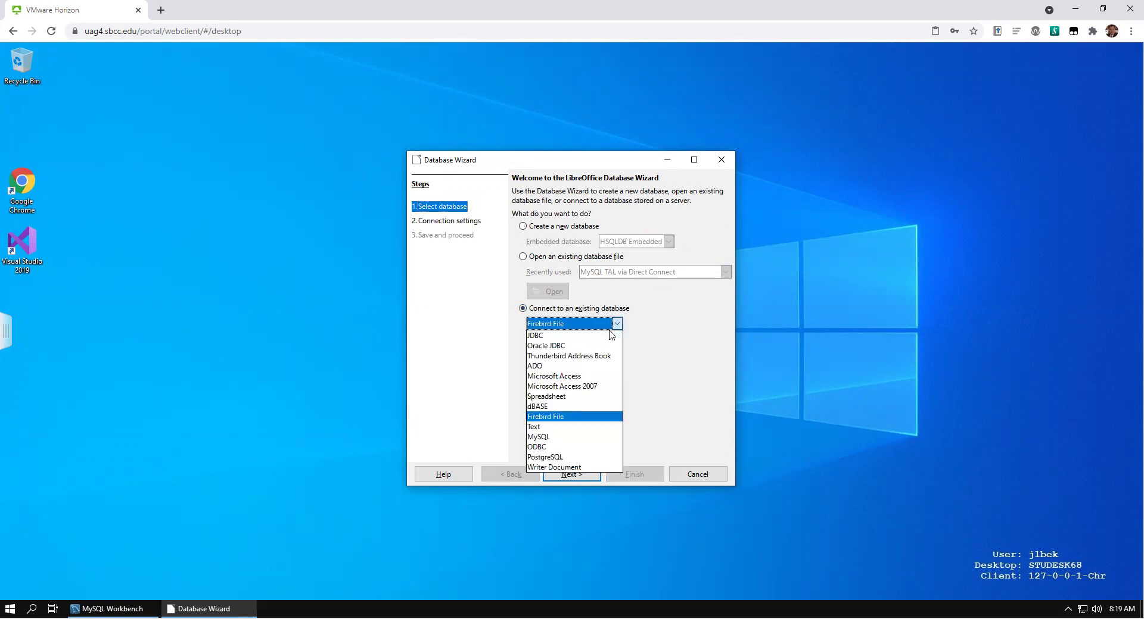
click(592, 438)
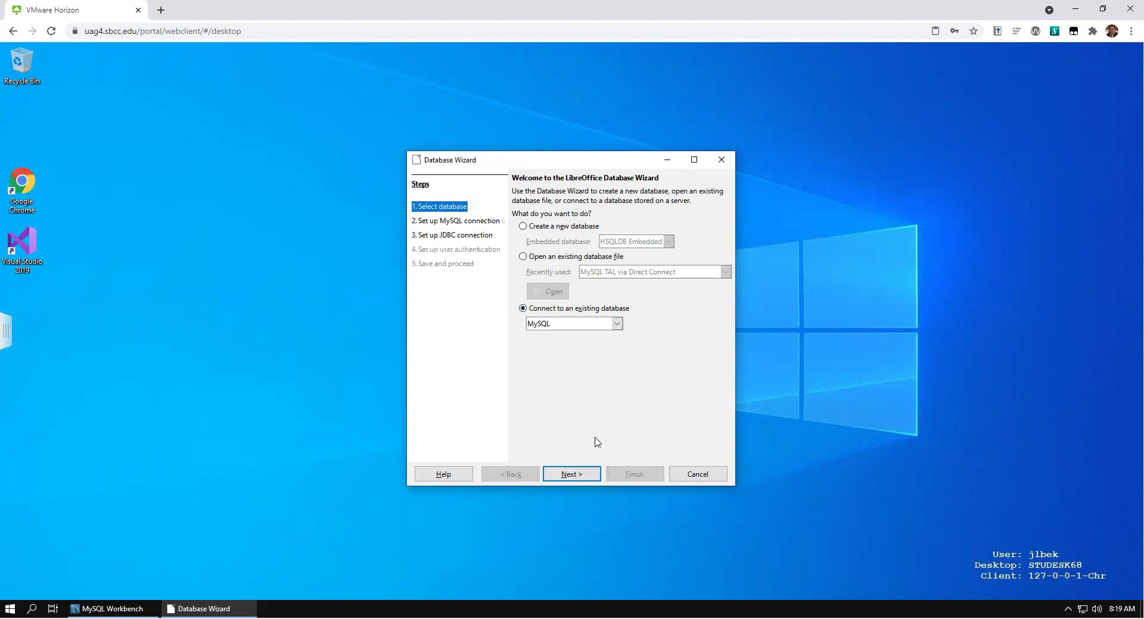
click(571, 474)
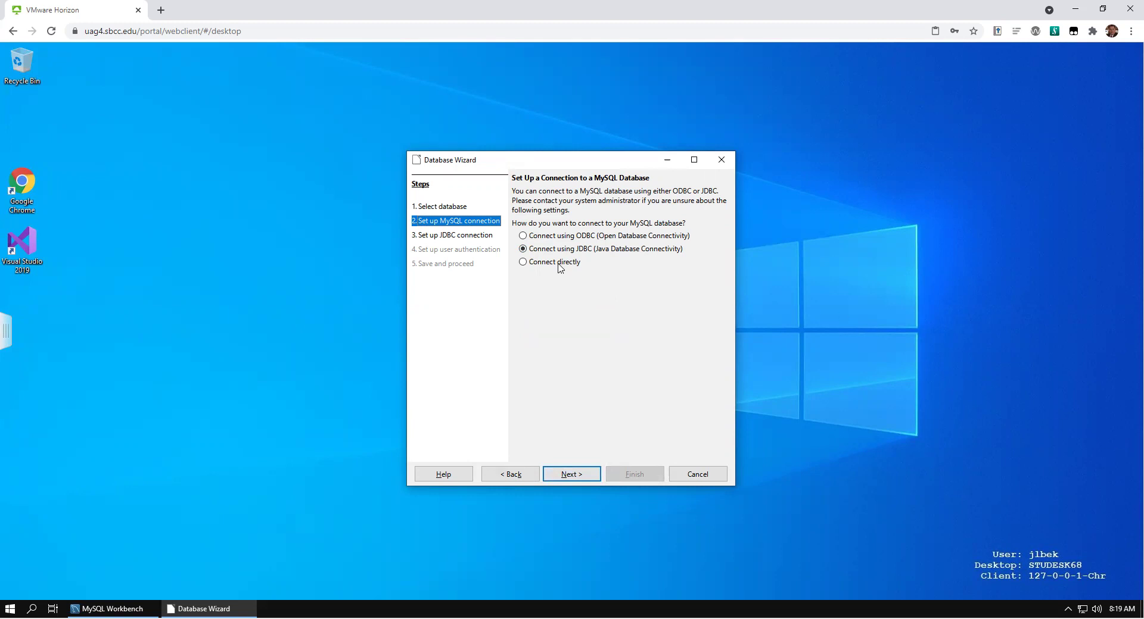
Step: Connect directly to database TAL on server swarm00.cis.sbcc.net, keeping port 3306
click(523, 263)
click(583, 480)
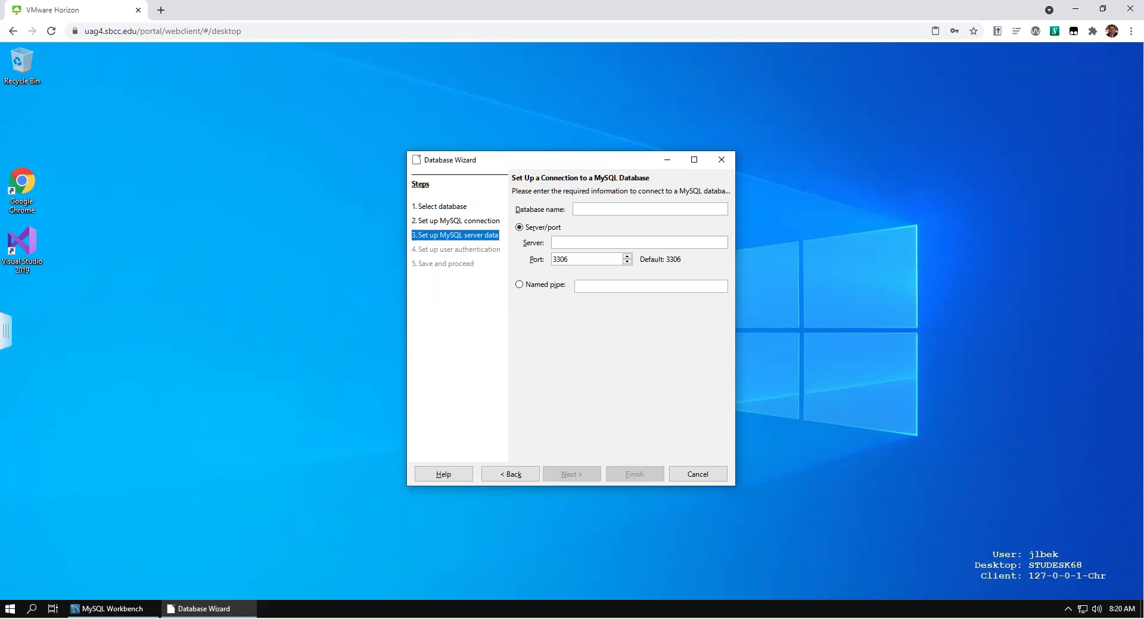
click(614, 205)
text(TAL)
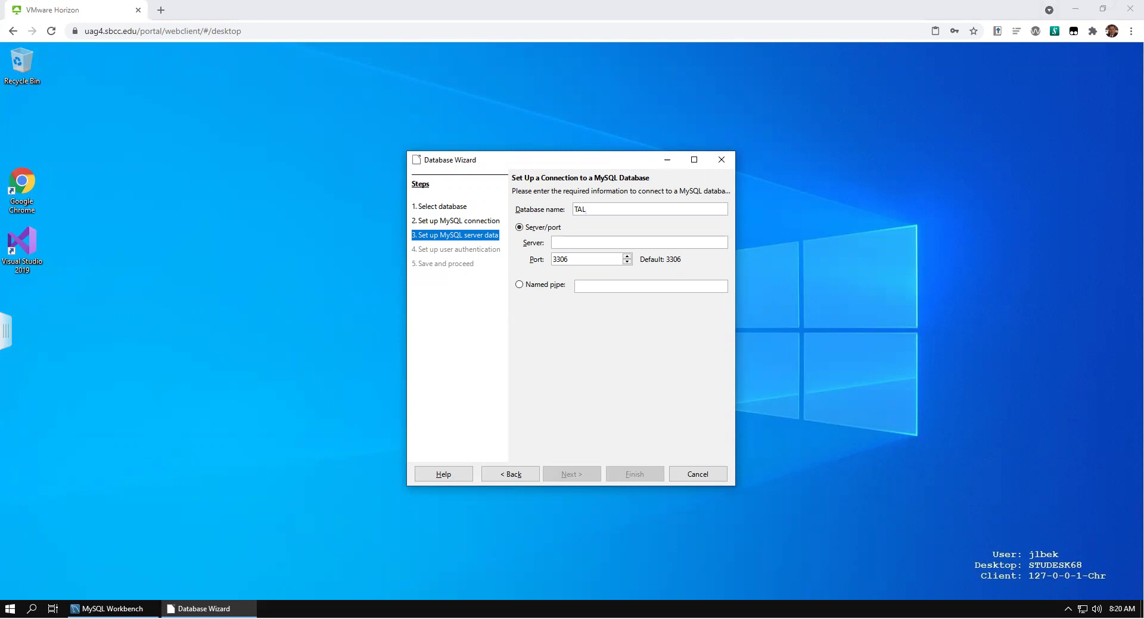
click(581, 243)
text(swarm00.cis.sbcc.net)
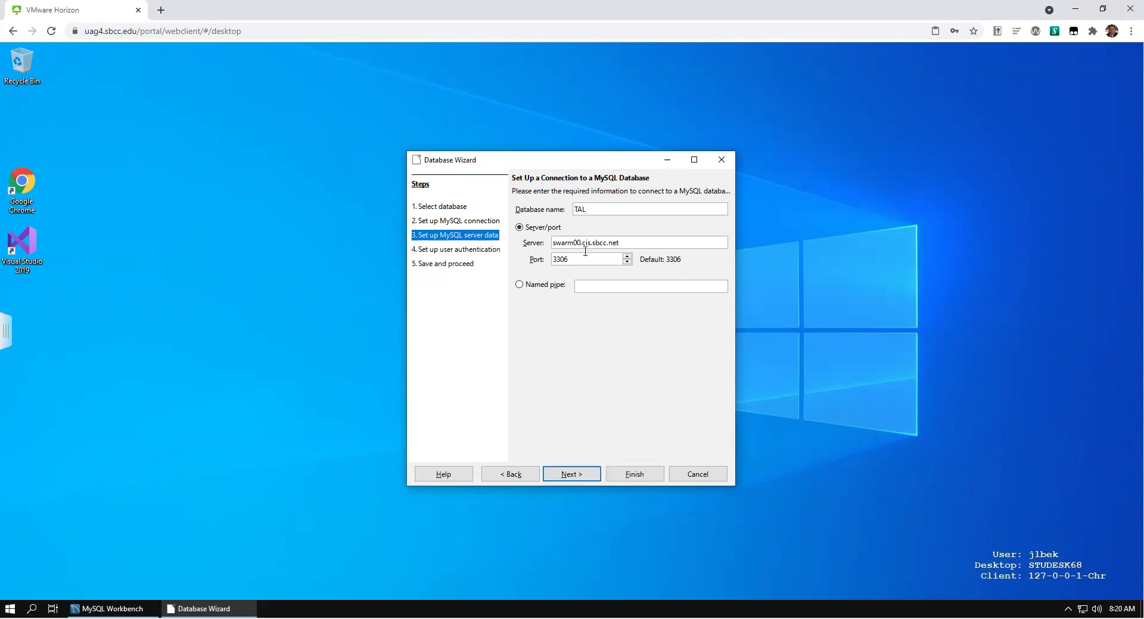
click(599, 262)
click(572, 476)
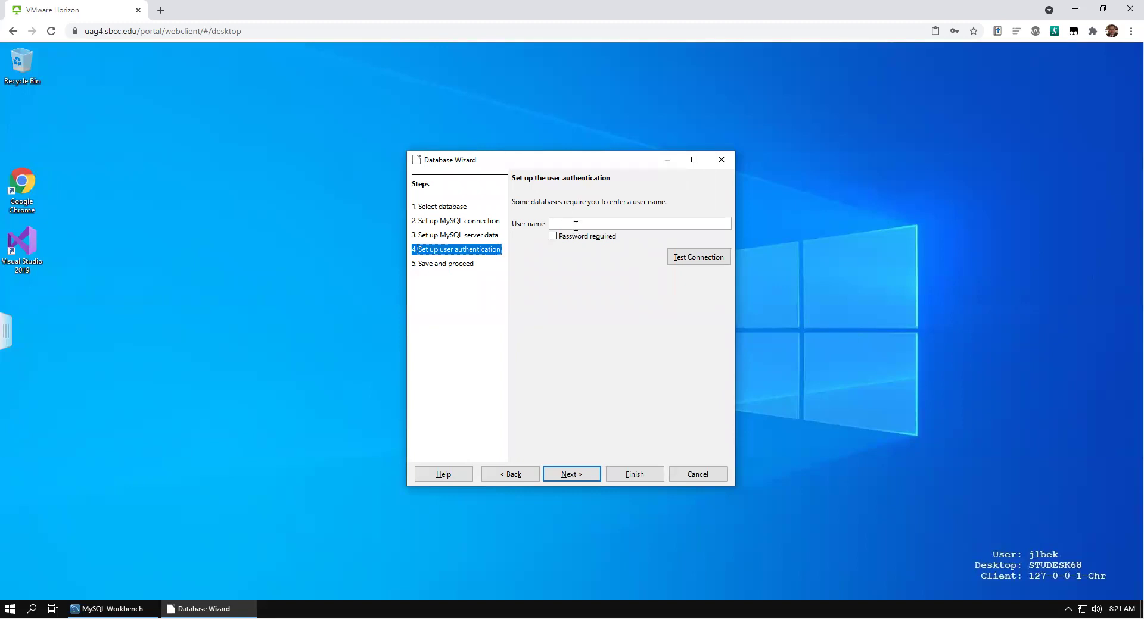
Step: Enter user name root with 'Password required' ticked, and reach the save step
text(root)
click(552, 236)
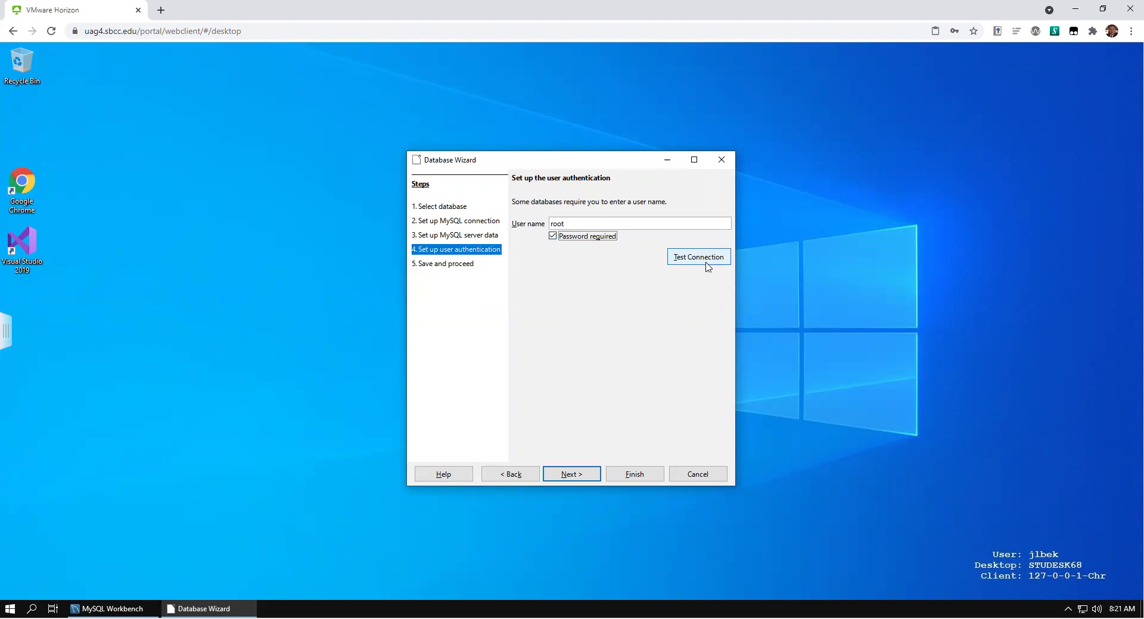
click(569, 475)
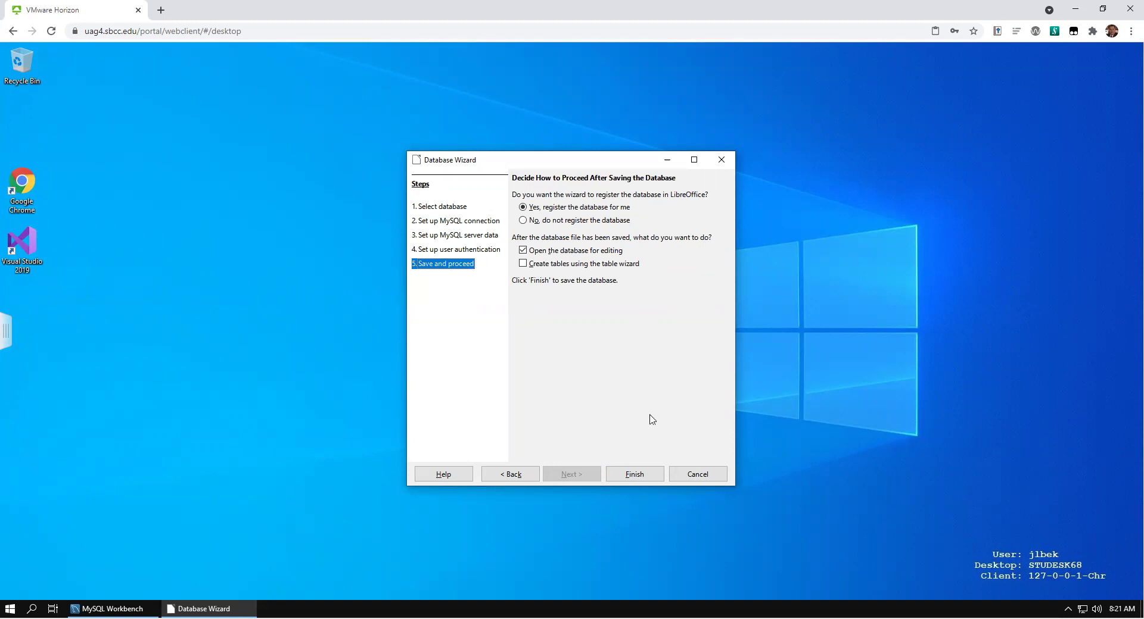
Step: Finish the wizard and rename the database file to 'MySQL TAL via Direct Connect'
click(634, 475)
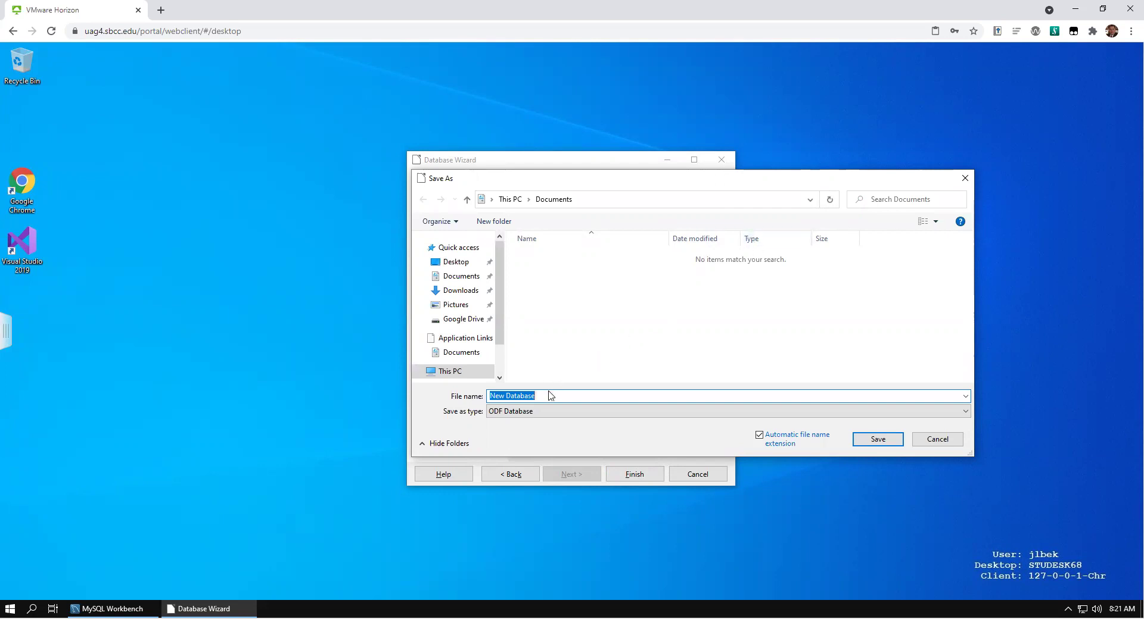
click(495, 394)
key(ctrl+a)
text(MySQ)
text(L T)
text(AL)
text( views)
key(BackSpace)
key(BackSpace)
key(BackSpace)
text(a Direct Connect)
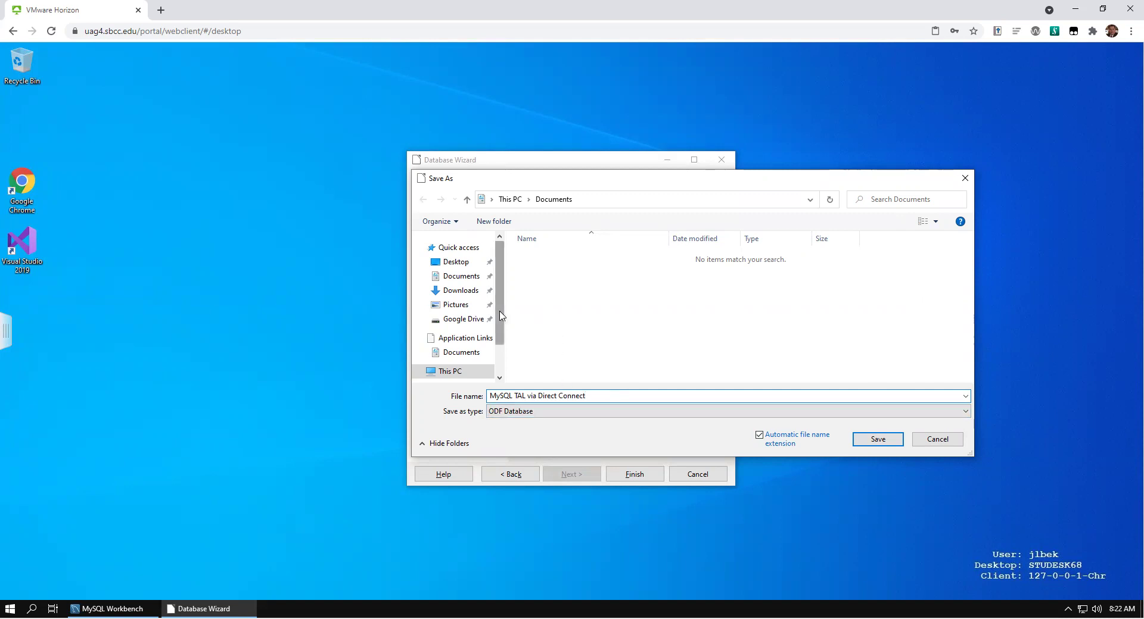
Step: Navigate the Save As dialog to the CIS-107 folder on the S: drive
scroll(502, 315, down, 1)
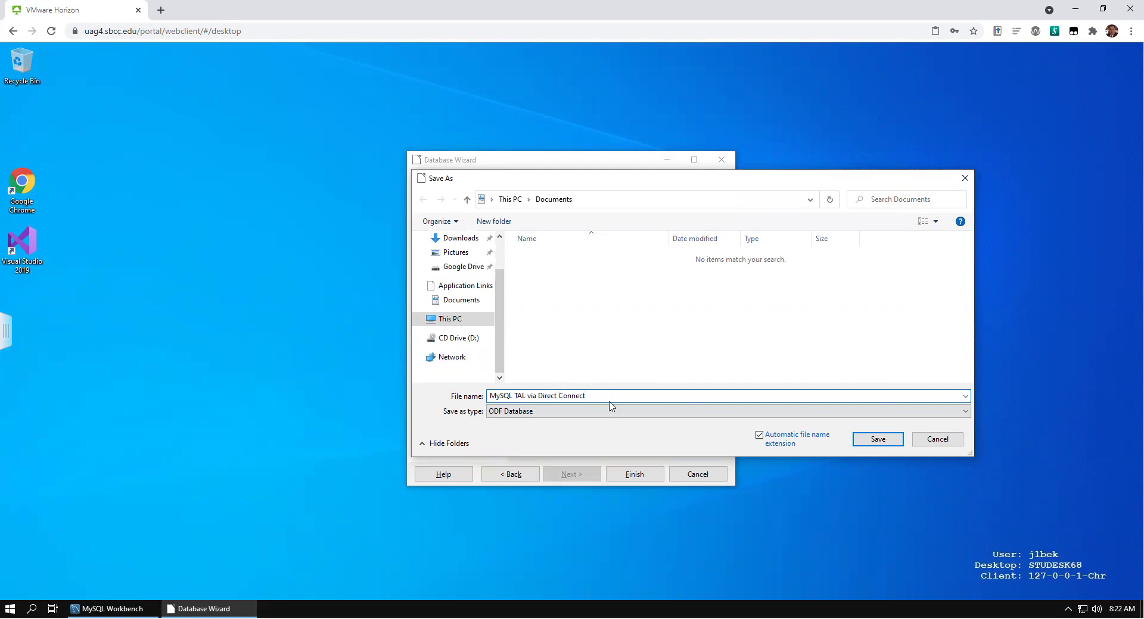
key(ctrl+a)
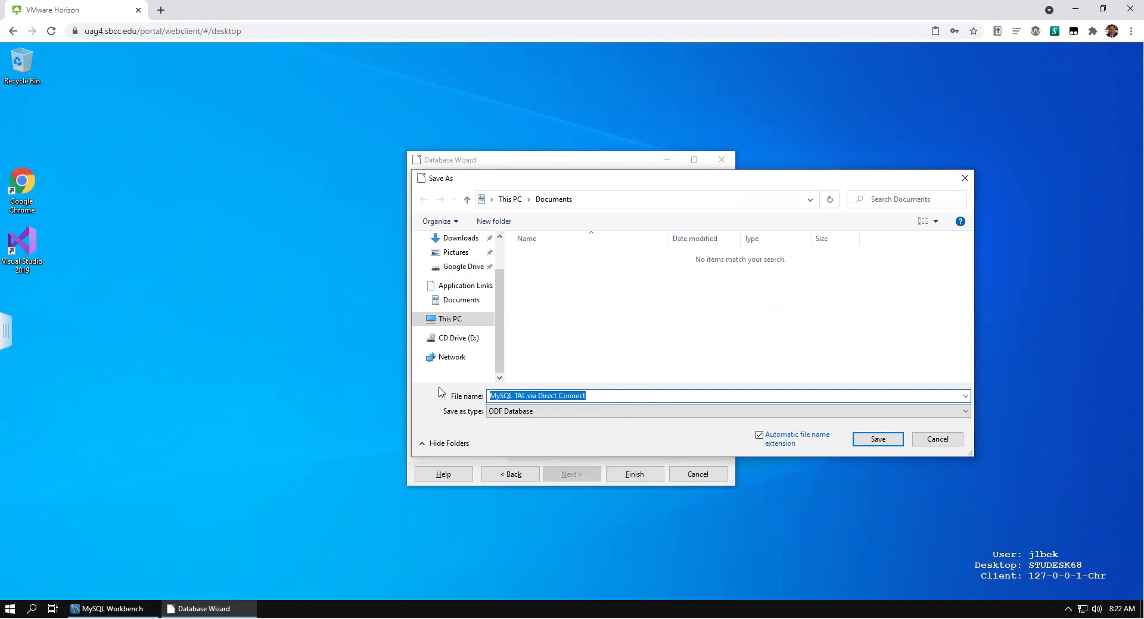
text(s:)
key(Return)
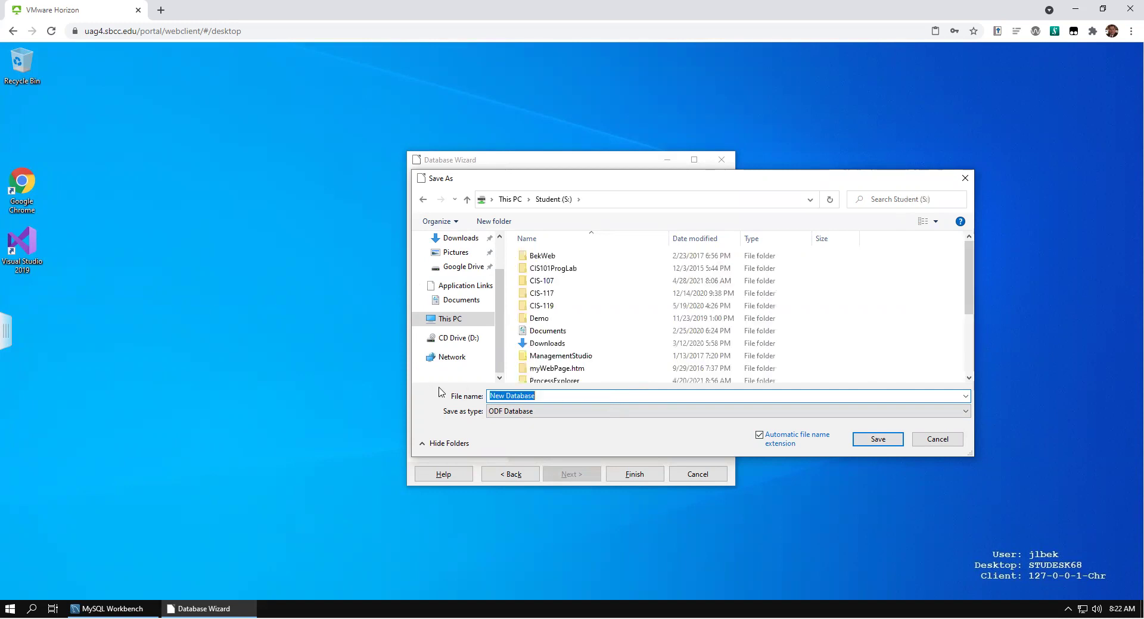
double_click(542, 284)
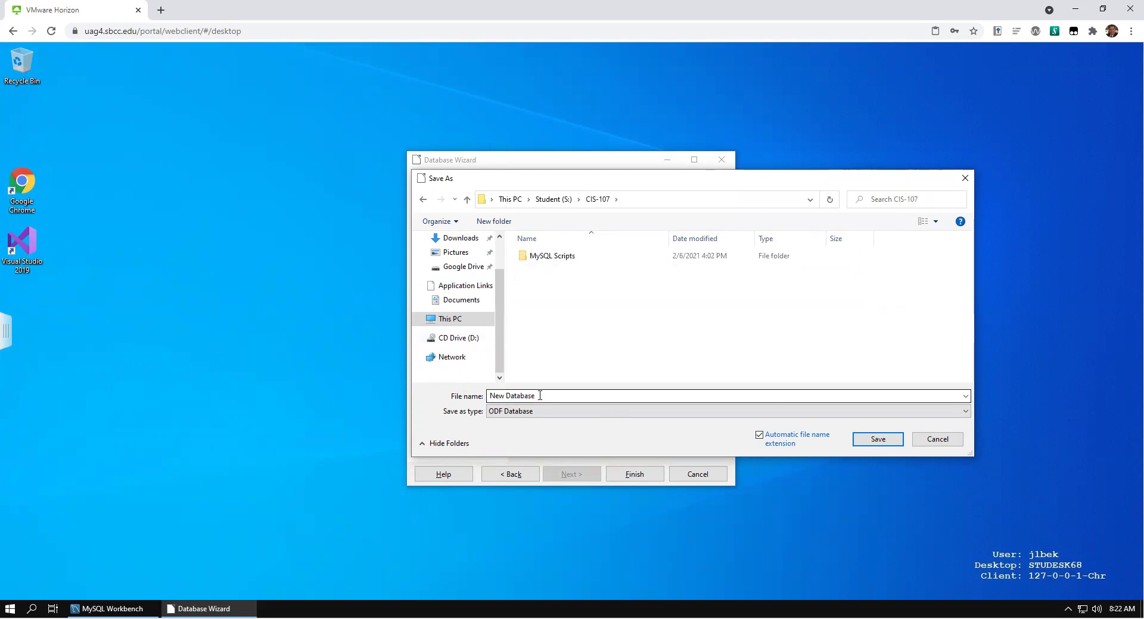
Step: Re-enter the file name as 'MySQL TAL via Direct Connect' in CIS-107
click(511, 394)
key(ctrl+a)
text(swarm00.cis.sbcc.net)
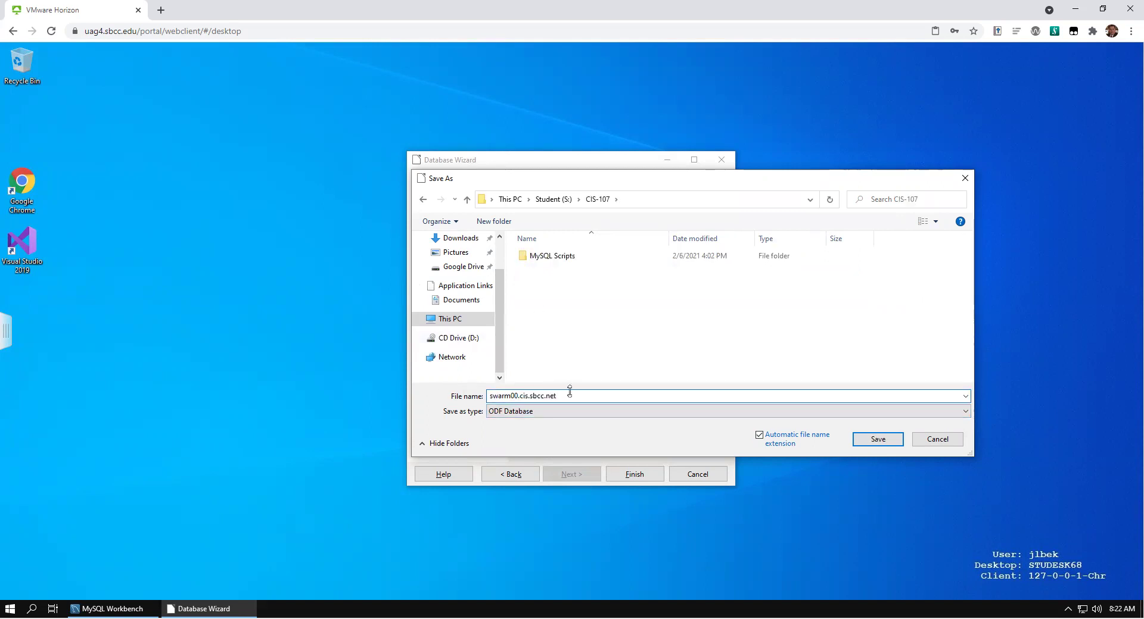
key(ctrl+a)
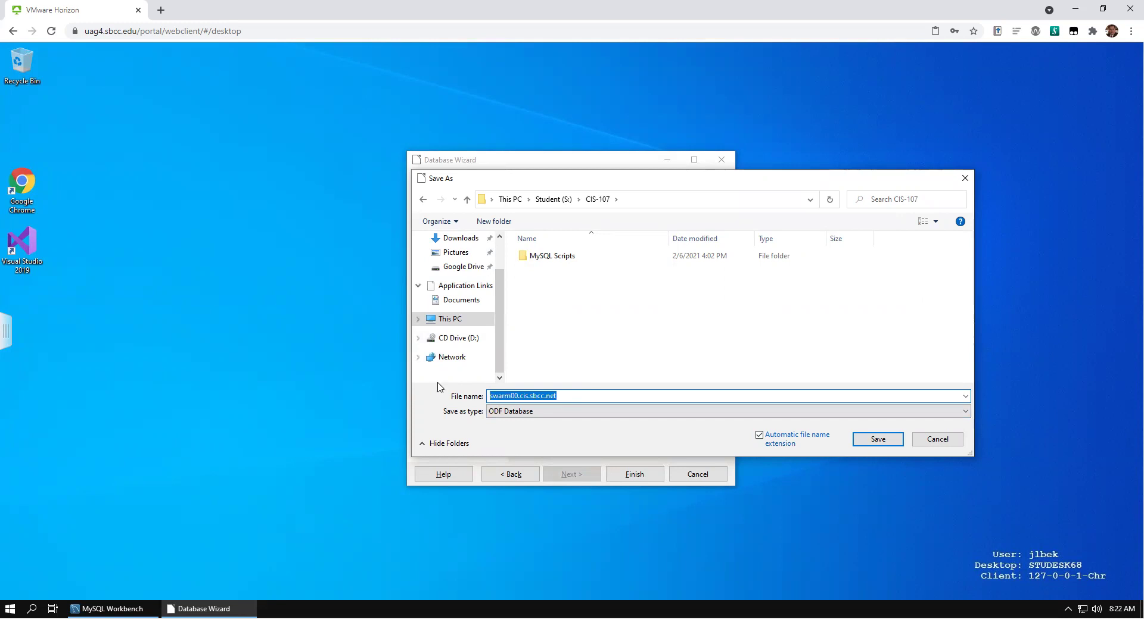
text(M)
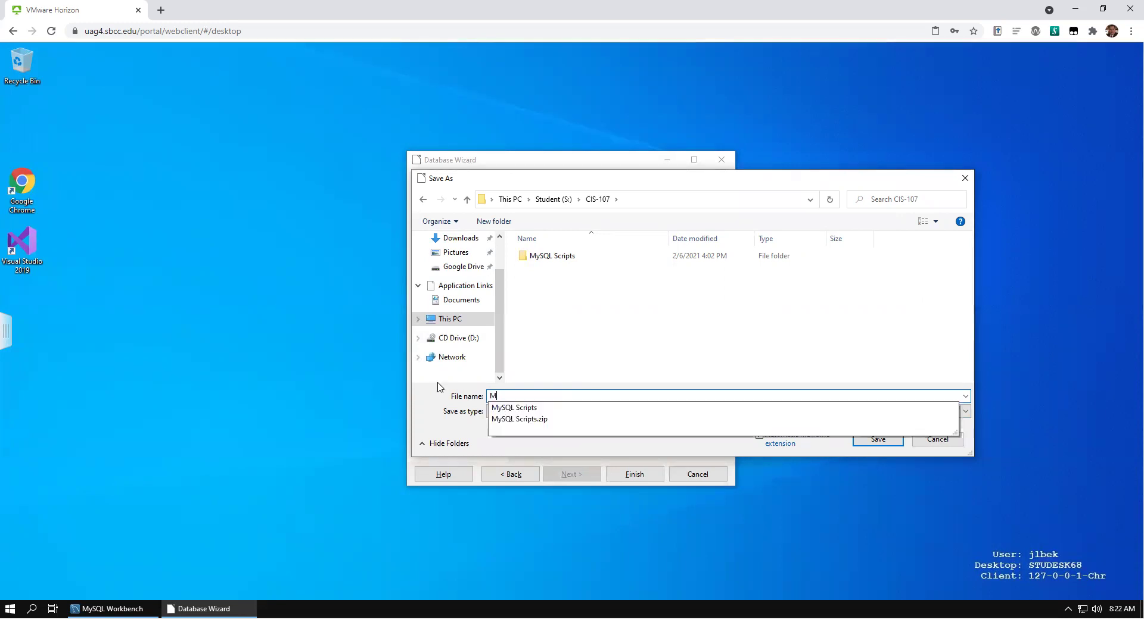
text(ySQL TAL via Dire)
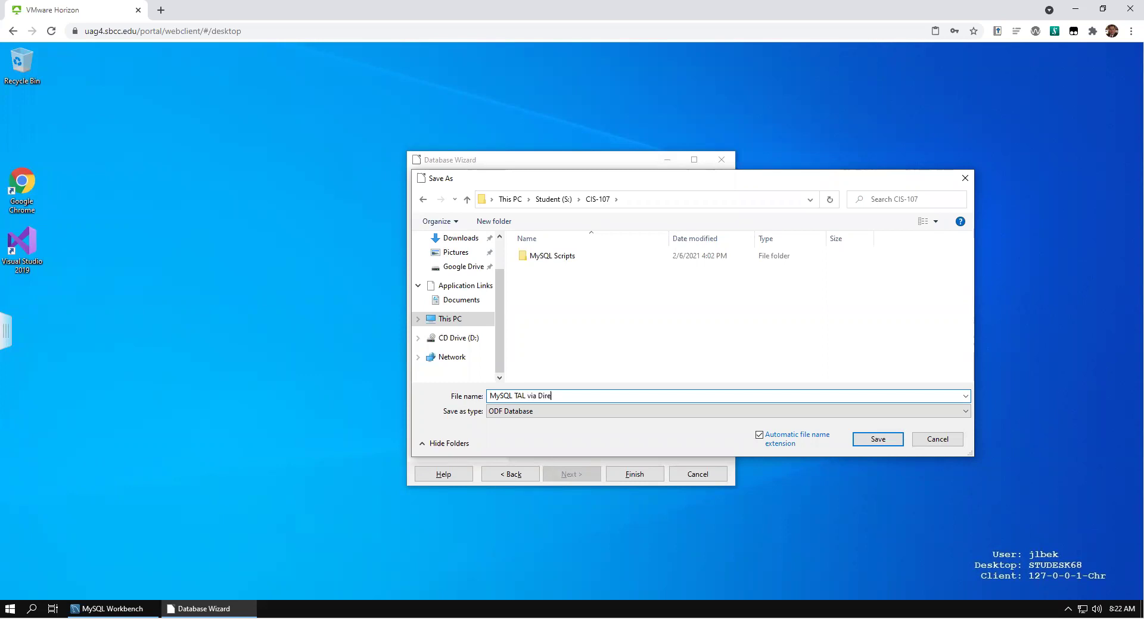
text(ct Connect)
Step: Save MySQL TAL via Direct Connect.odb and focus the password field of the login prompt
click(883, 444)
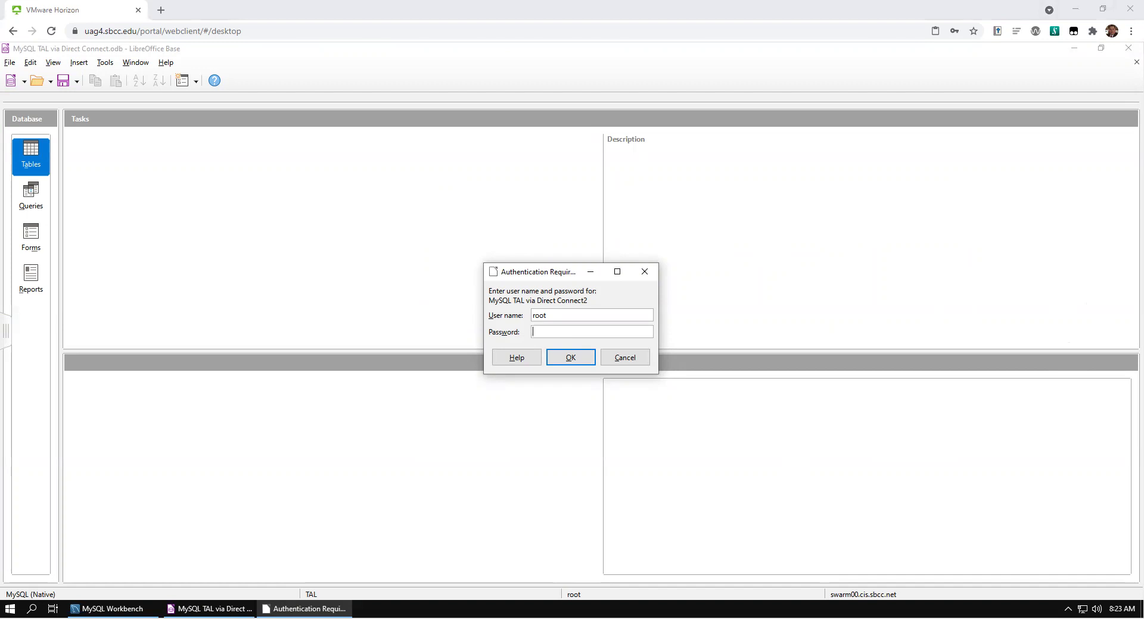
click(558, 334)
Step: Log in with the server password, collapse information_schema, and dismiss the update notice
text(**********)
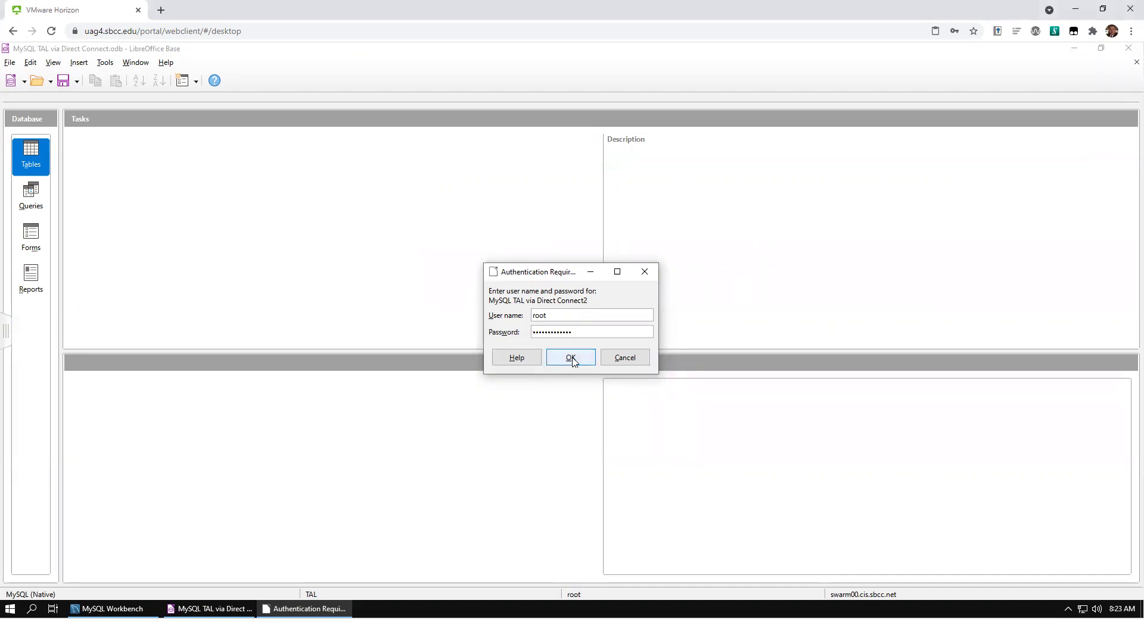
click(573, 359)
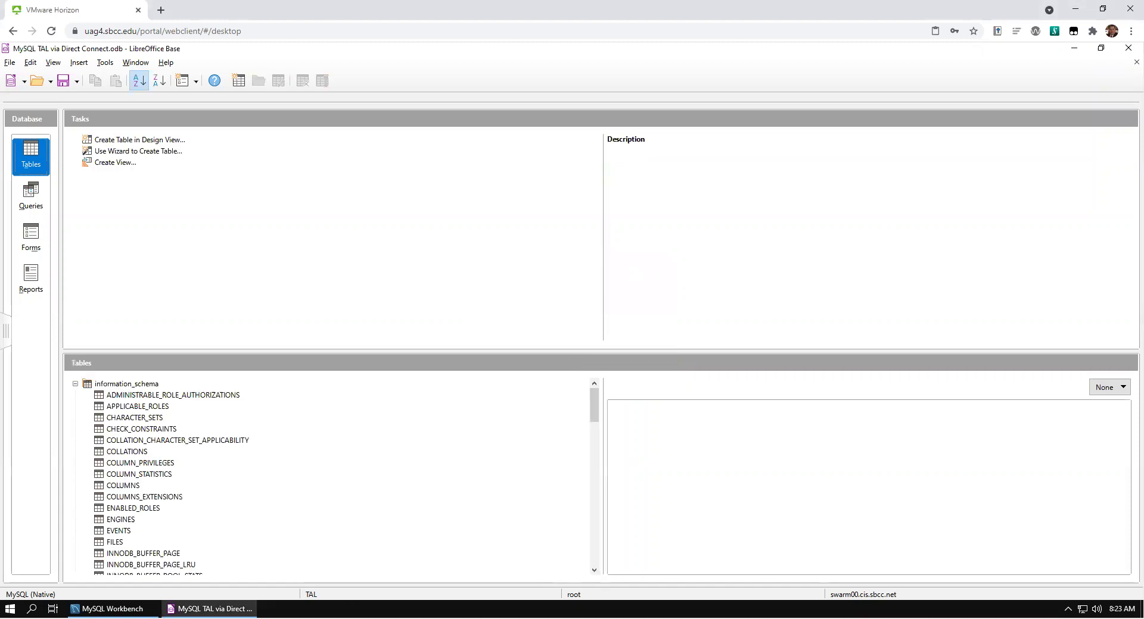
click(76, 385)
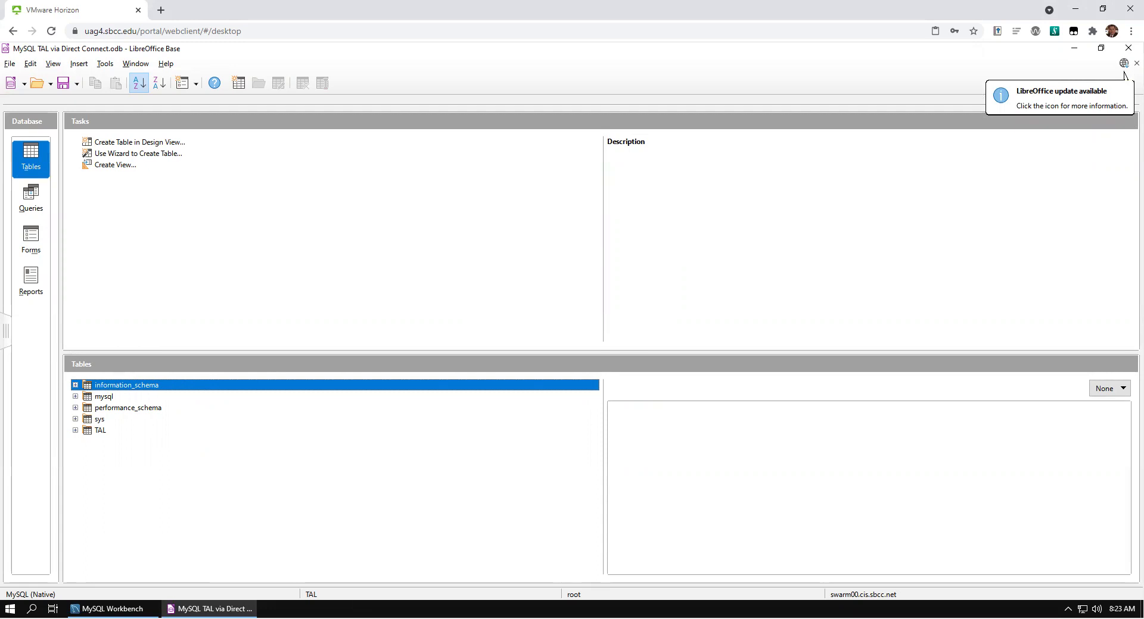
click(1124, 64)
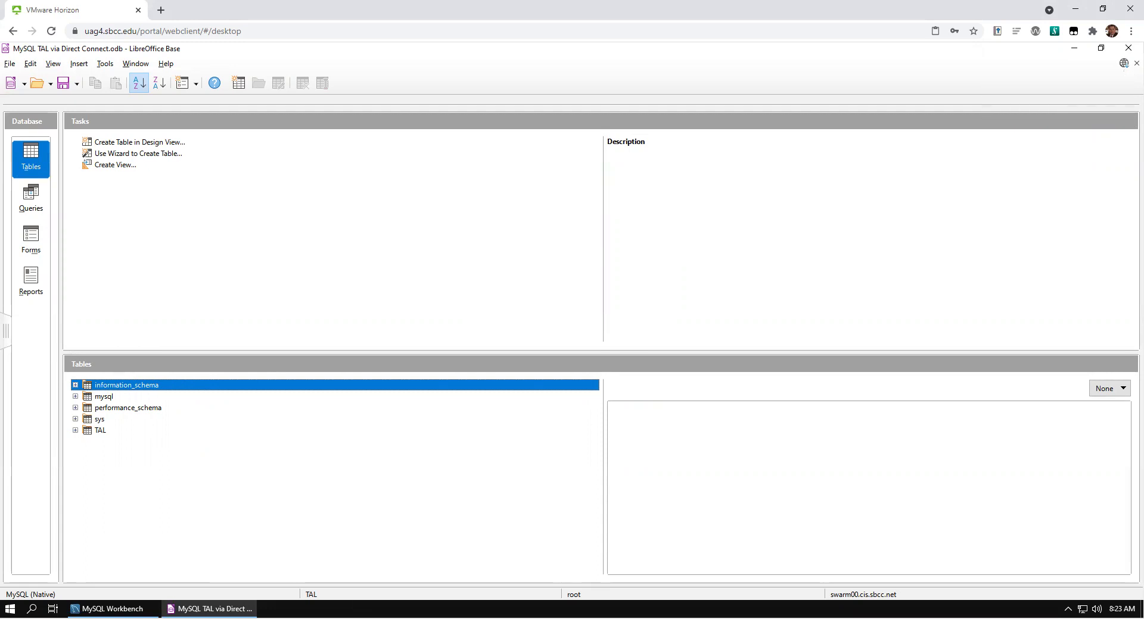